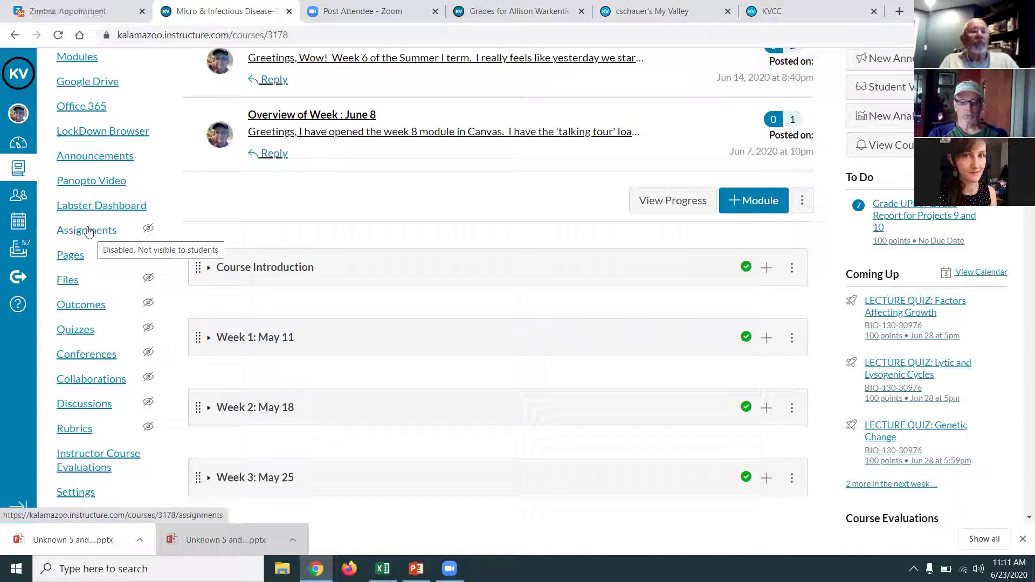
Step: Open the Antibodies simulation assignment from the course's assignment list
left_click(85, 232)
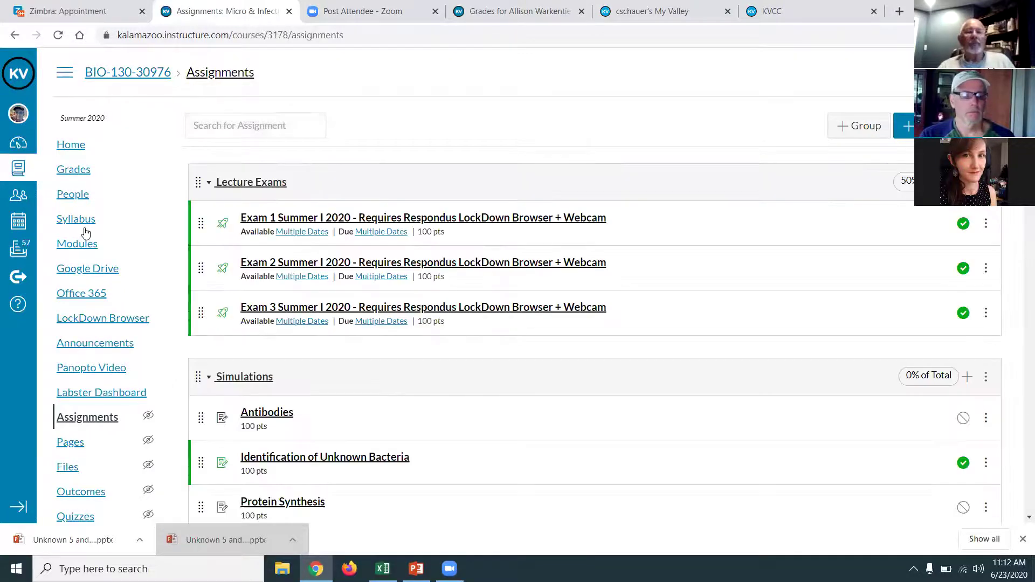
scroll(43, 227, "down", 4)
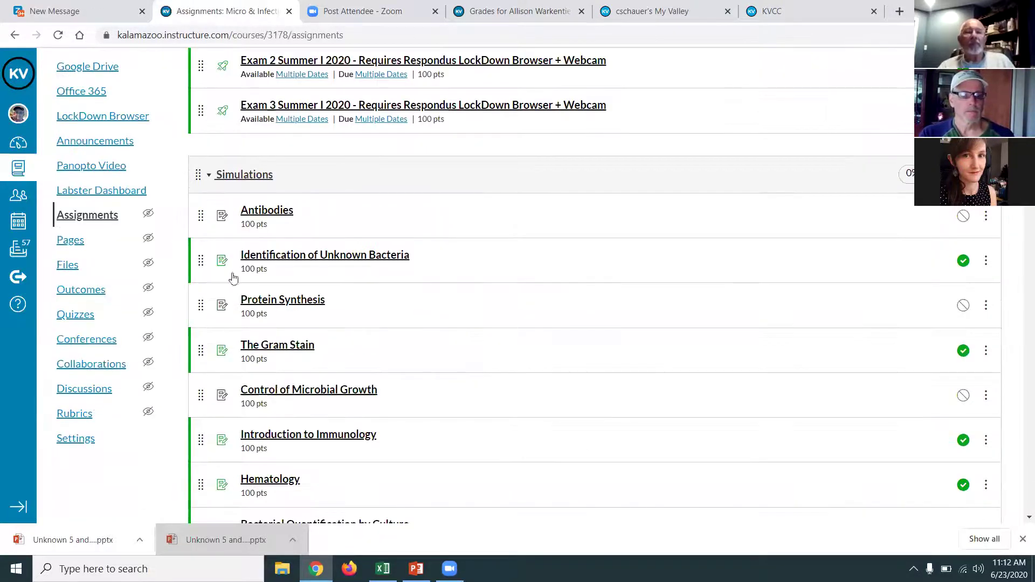
left_click(265, 212)
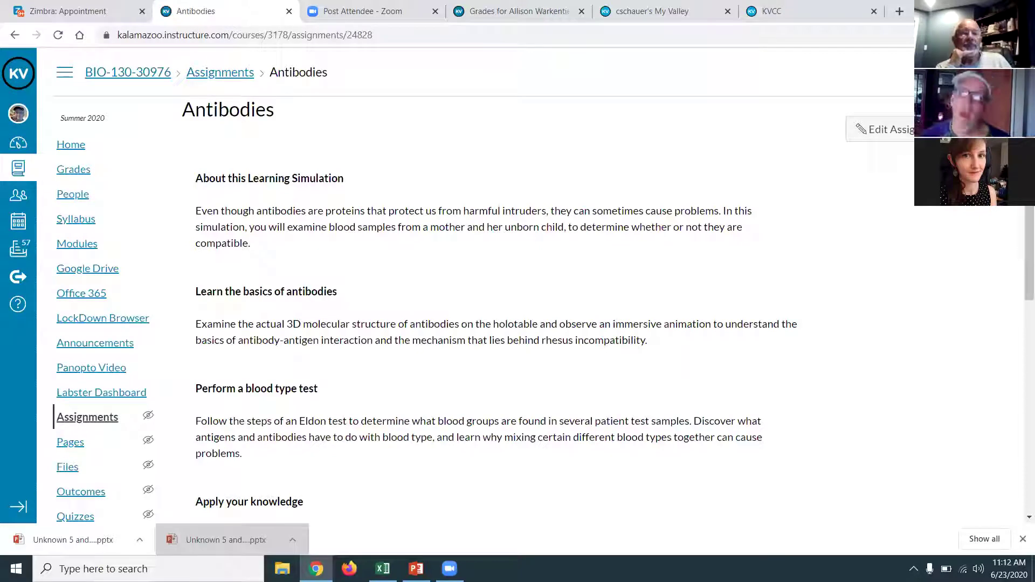
Step: Open the Antibodies assignment for editing, review its points, assignment group and external tool submission settings, and return to the assignment page
left_click(881, 129)
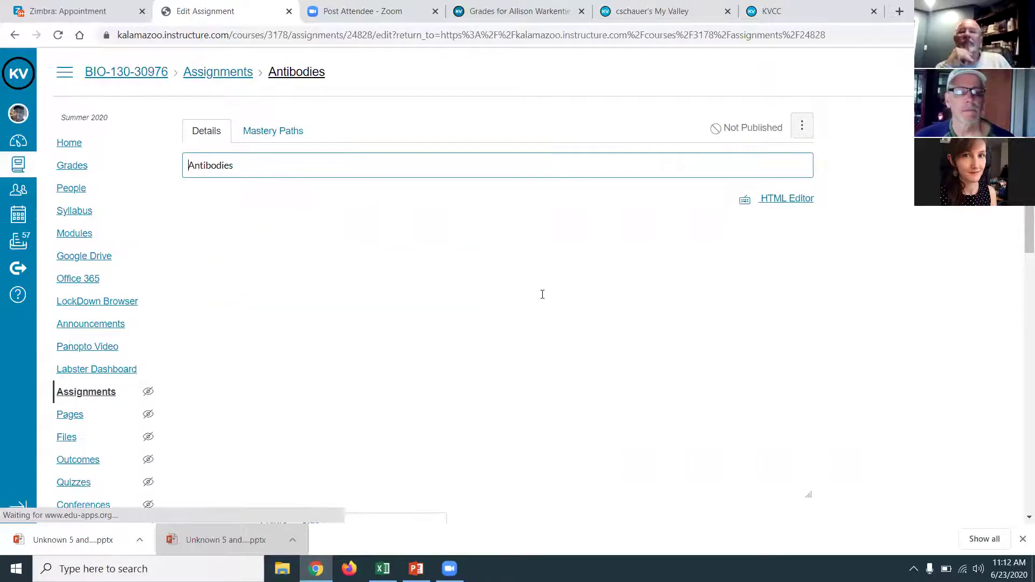
scroll(381, 324, "down", 5)
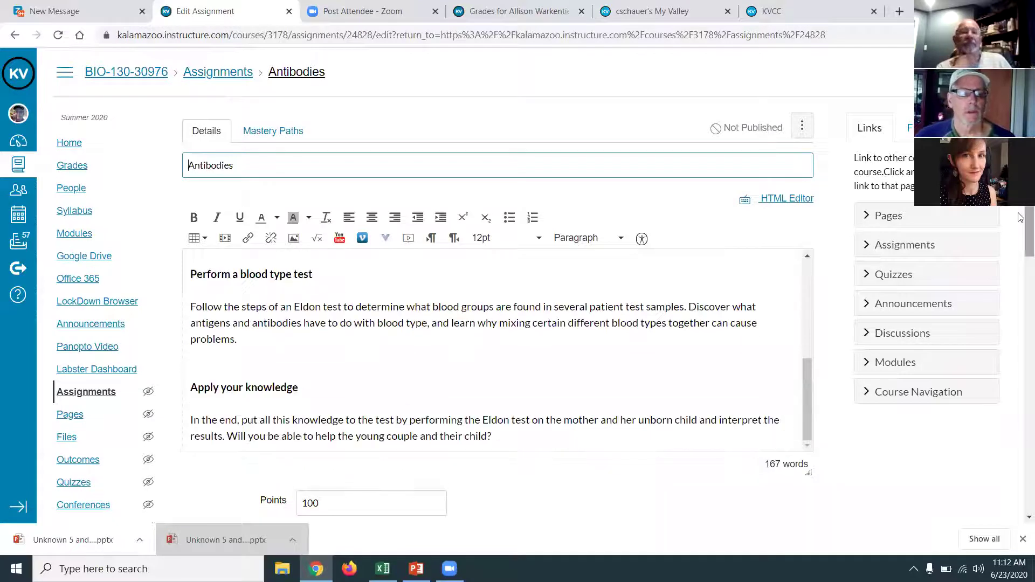
scroll(1020, 217, "down", 5)
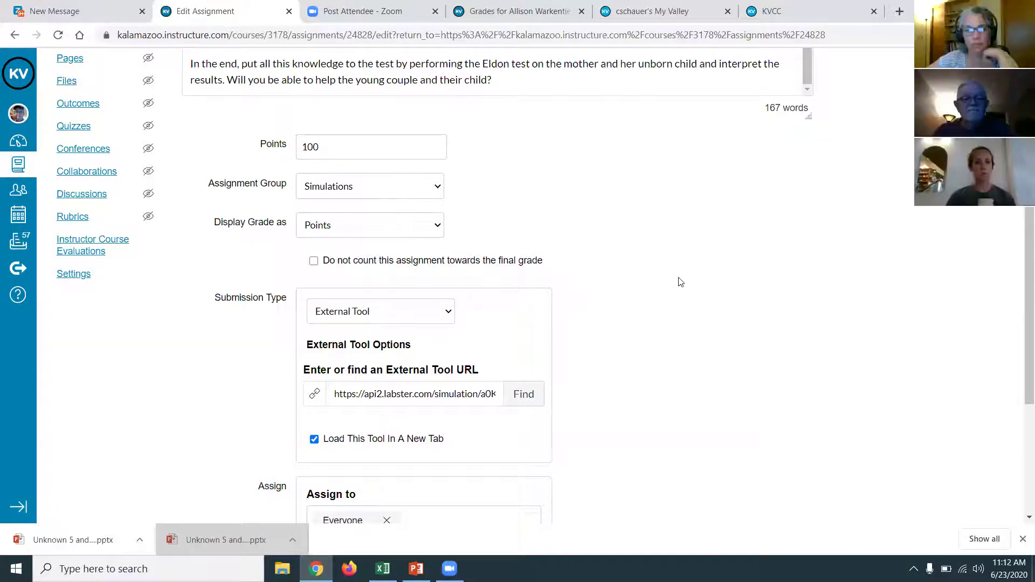
scroll(677, 282, "down", 3)
scroll(665, 245, "up", 6)
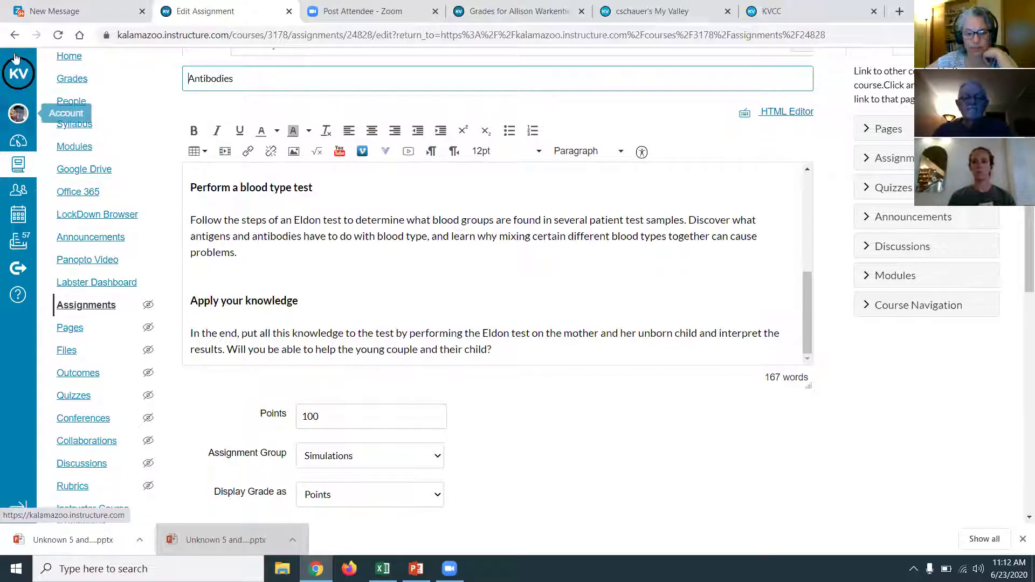
left_click(13, 36)
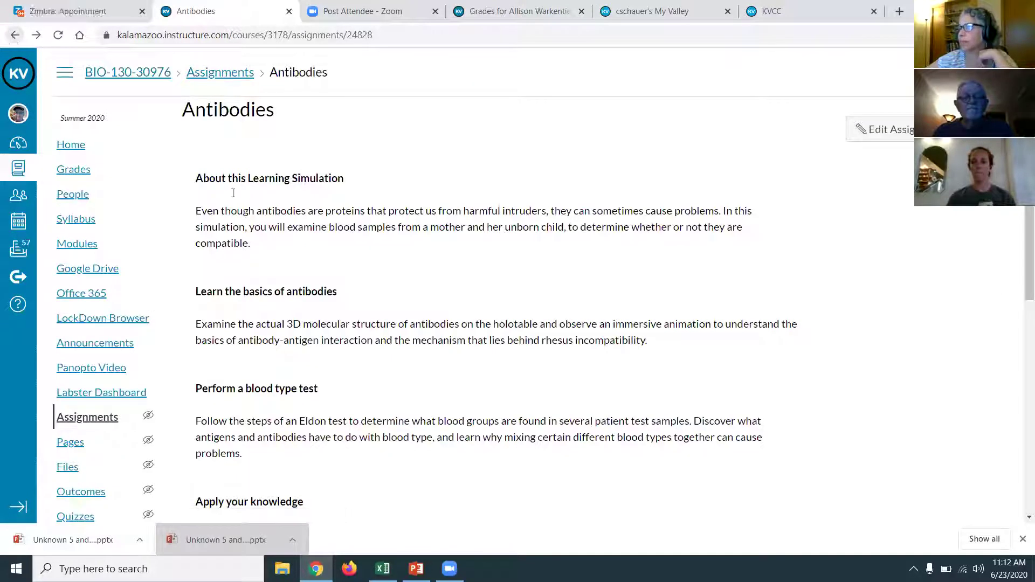
Step: Load the Antibodies simulation in a new browser window from the end of the assignment description
scroll(446, 327, "down", 1)
scroll(446, 327, "down", 2)
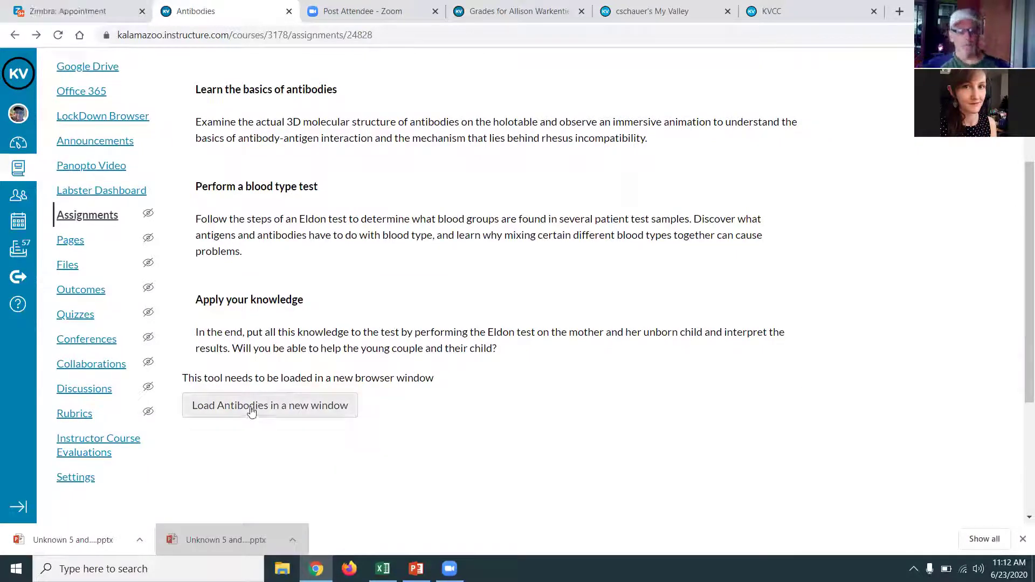
left_click(251, 411)
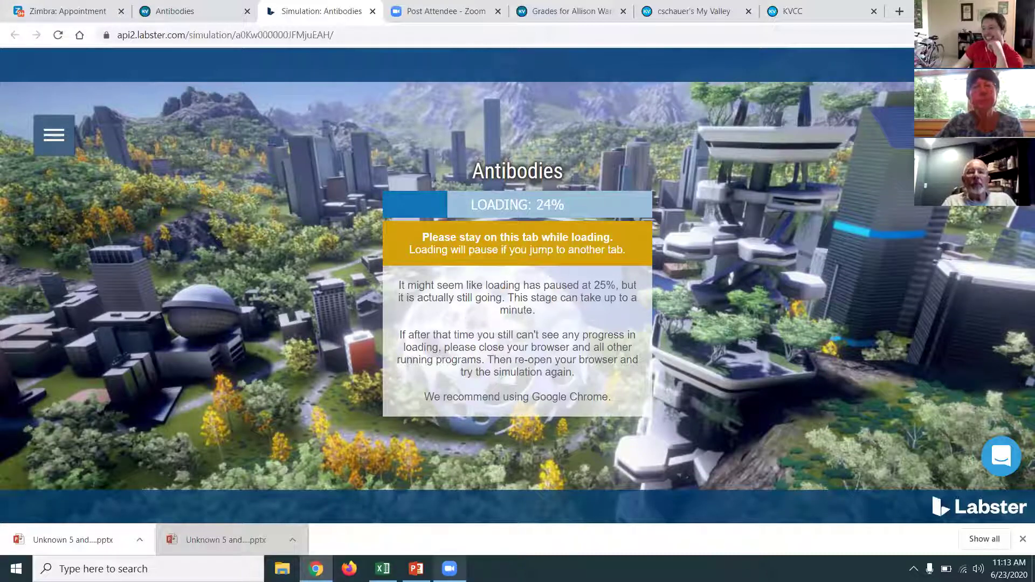
Step: Switch to the Presenting Labs Online presentation in PowerPoint
mouse_move(449, 569)
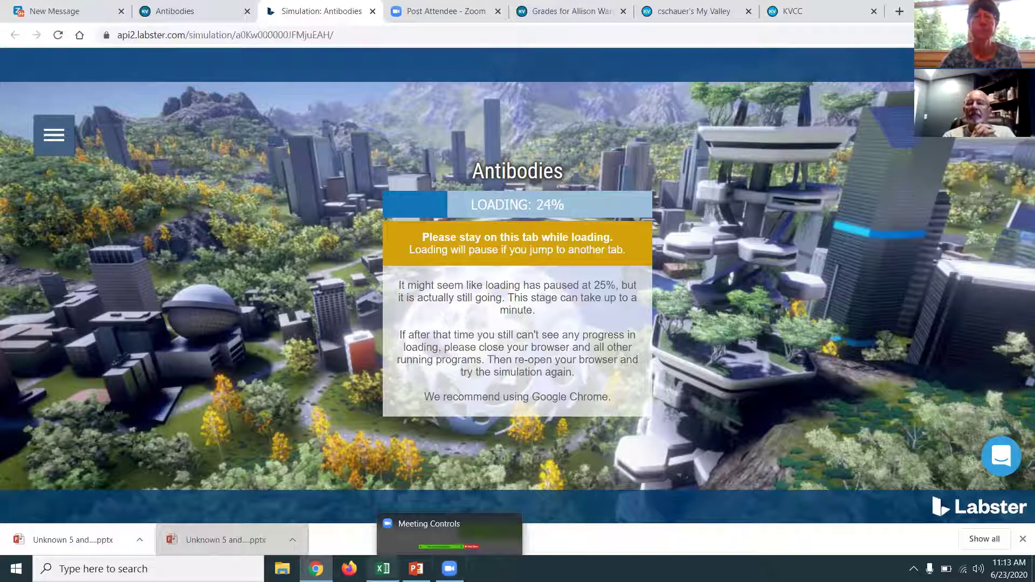
mouse_move(415, 569)
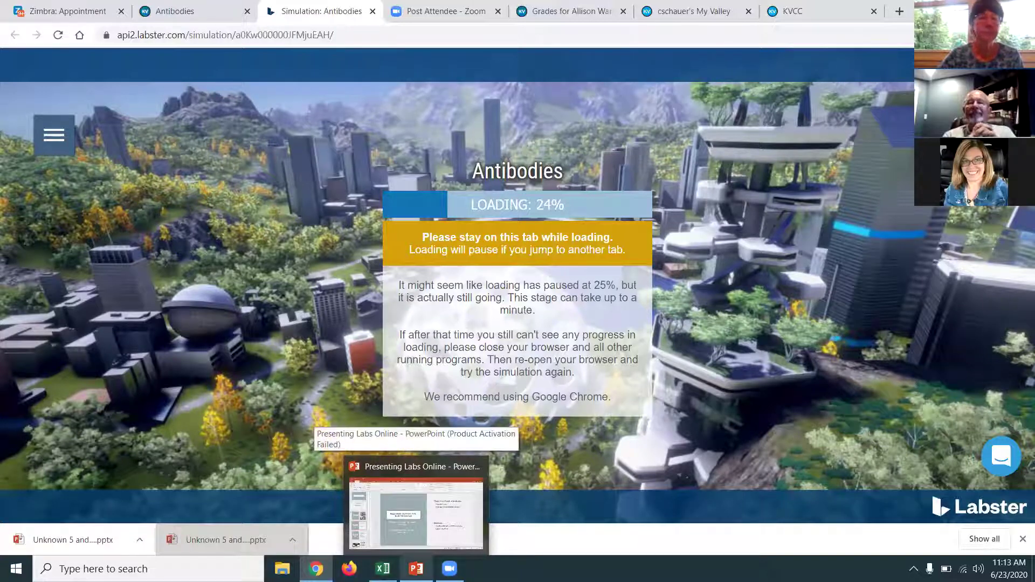
left_click(416, 512)
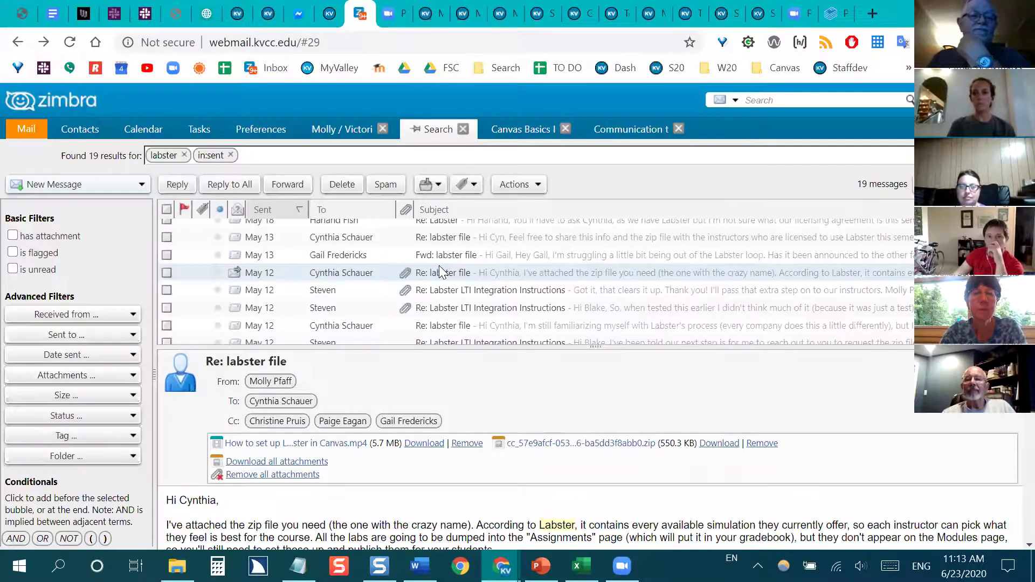
Step: Open the attached MP4 video on setting up Labster in Canvas from the labster file e-mail and watch its opening, pausing to explain
key("ctrl+w")
left_click(293, 450)
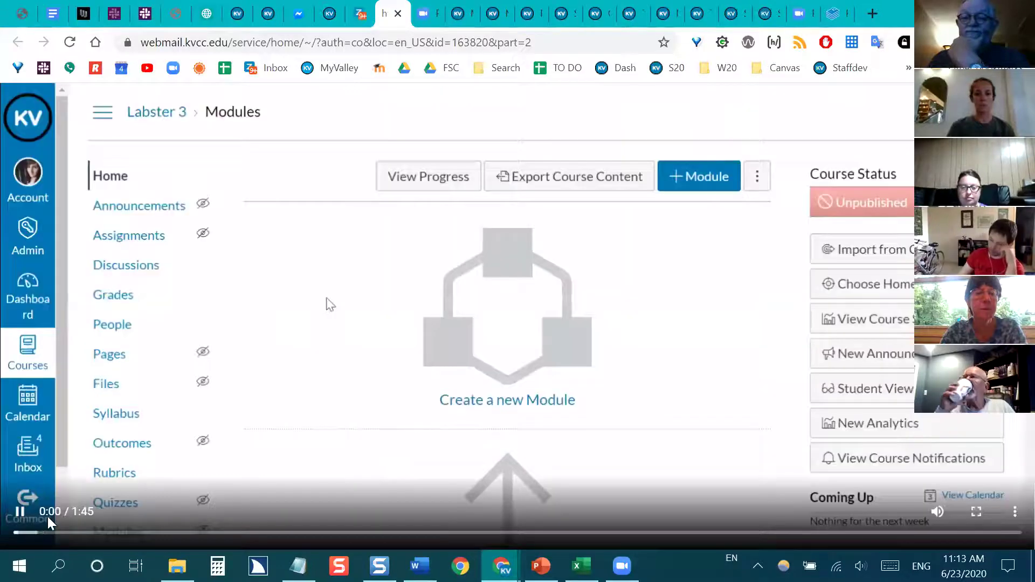
left_click(19, 512)
left_click(19, 512)
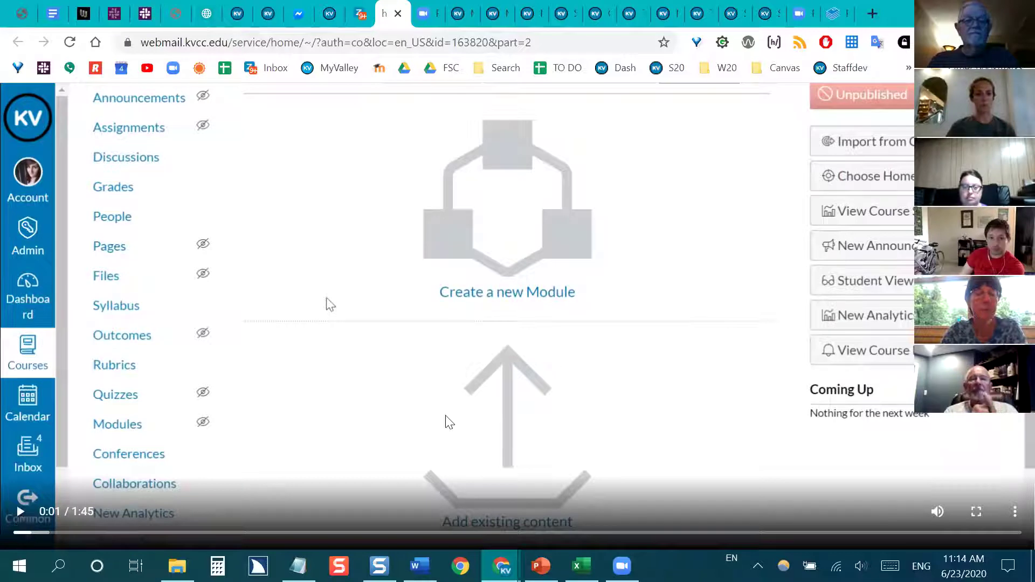
Step: Play the video through adding existing content and choosing an import content type, pausing at each part
left_click(21, 520)
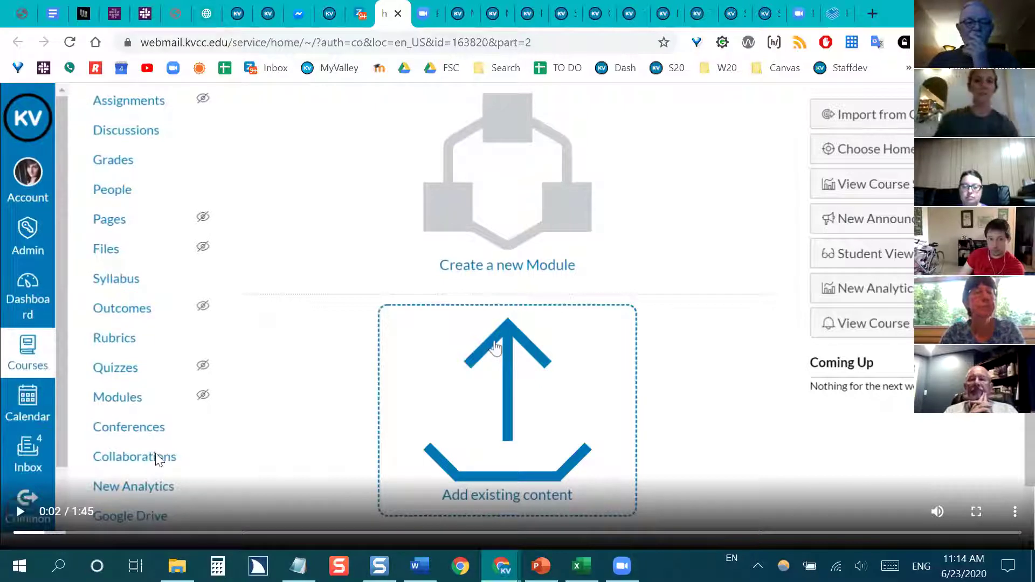
left_click(21, 520)
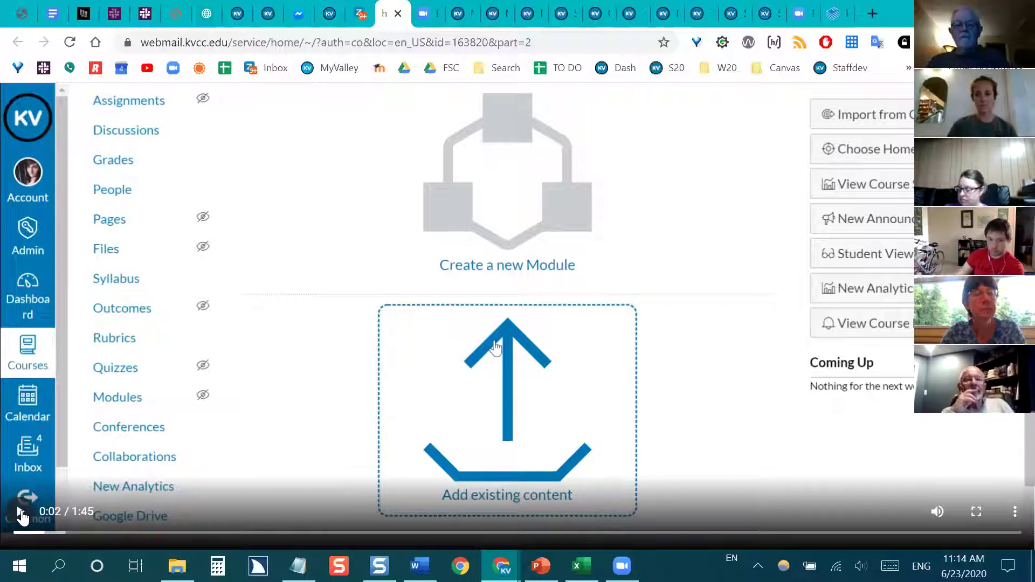
left_click(21, 512)
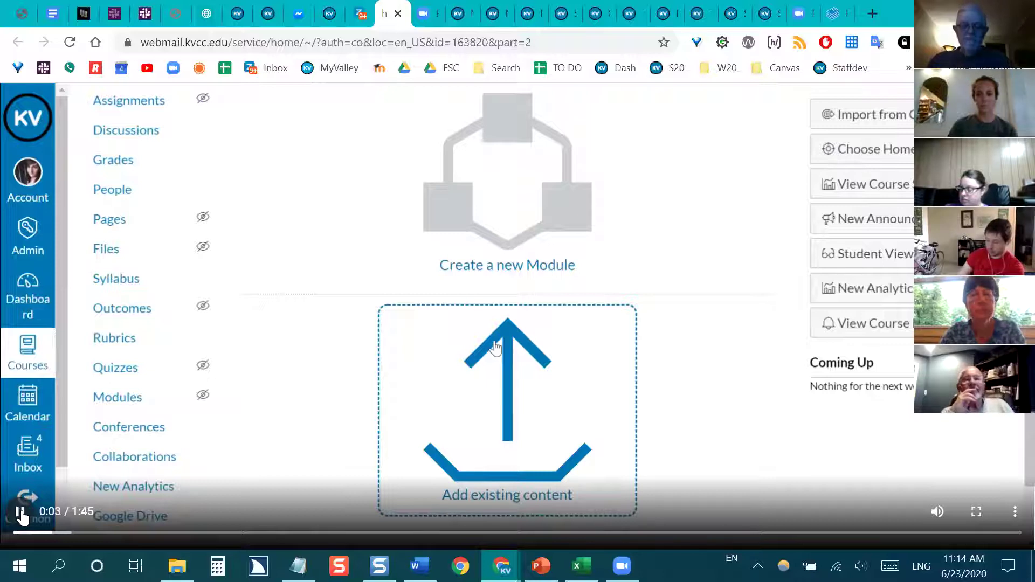
left_click(20, 514)
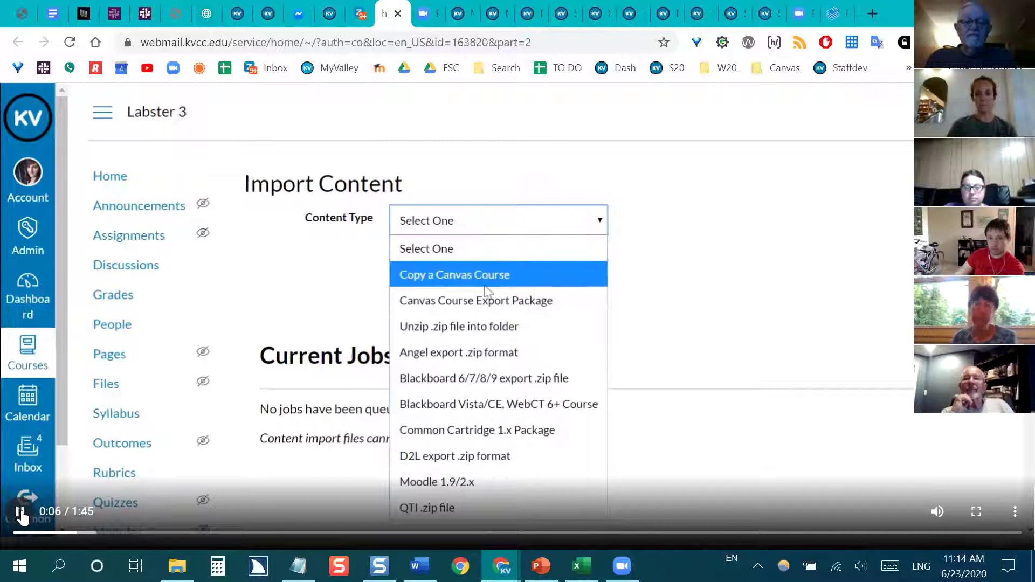
Step: Watch the video's part on the Common Cartridge 1.x Package import and choosing the zip file, pausing for explanation
left_click(22, 515)
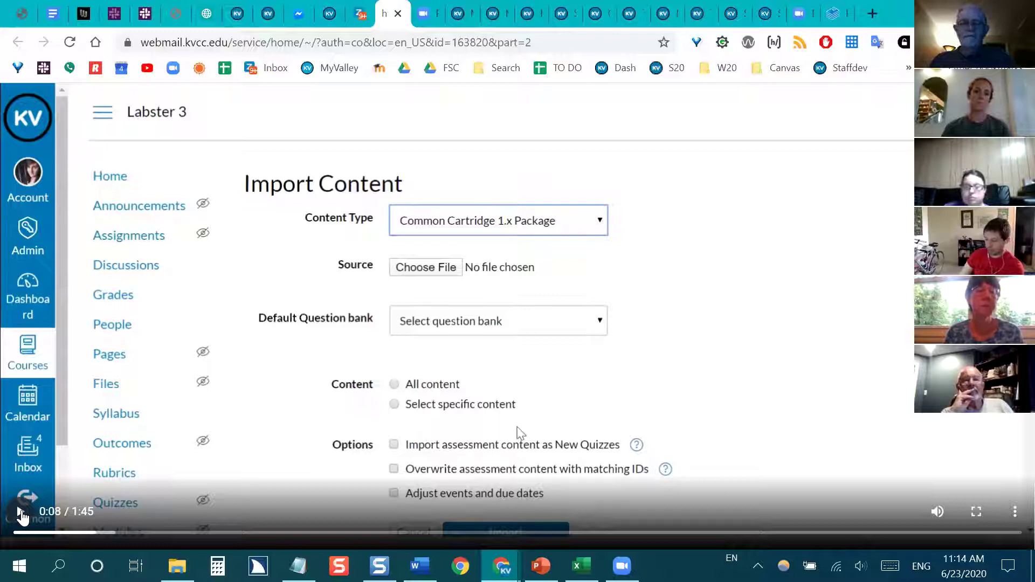
left_click(20, 513)
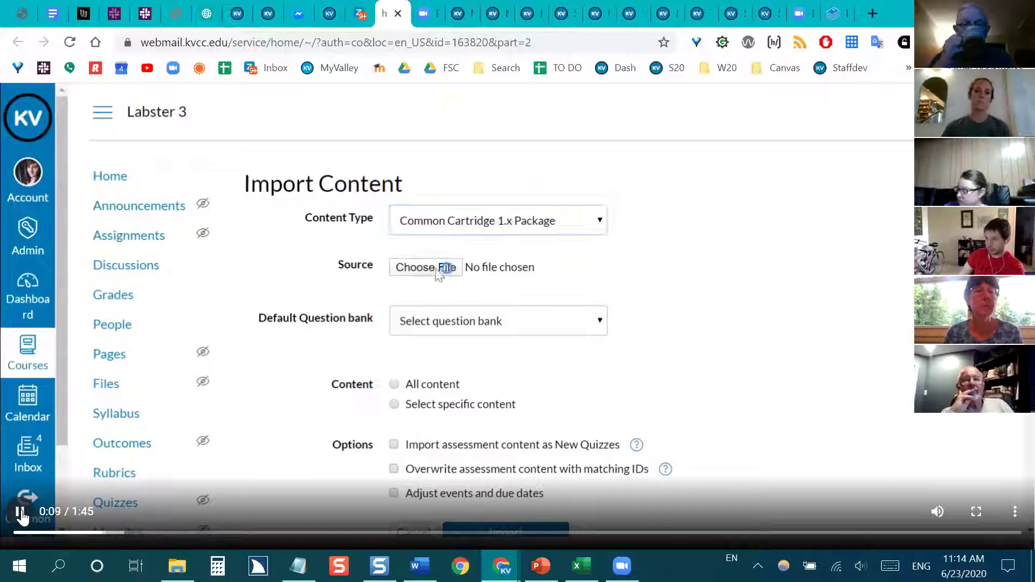
left_click(20, 512)
left_click(21, 513)
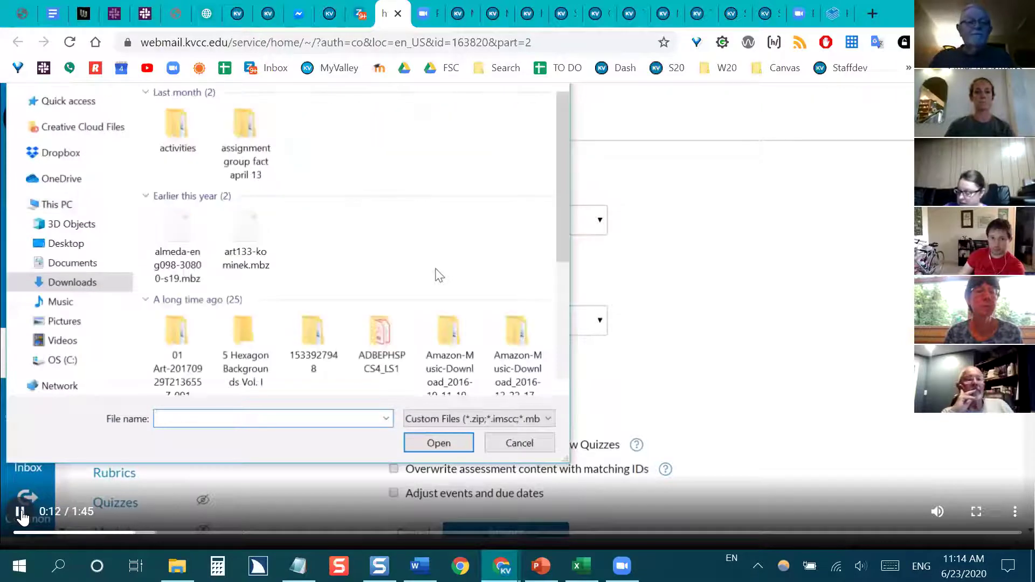
left_click(22, 515)
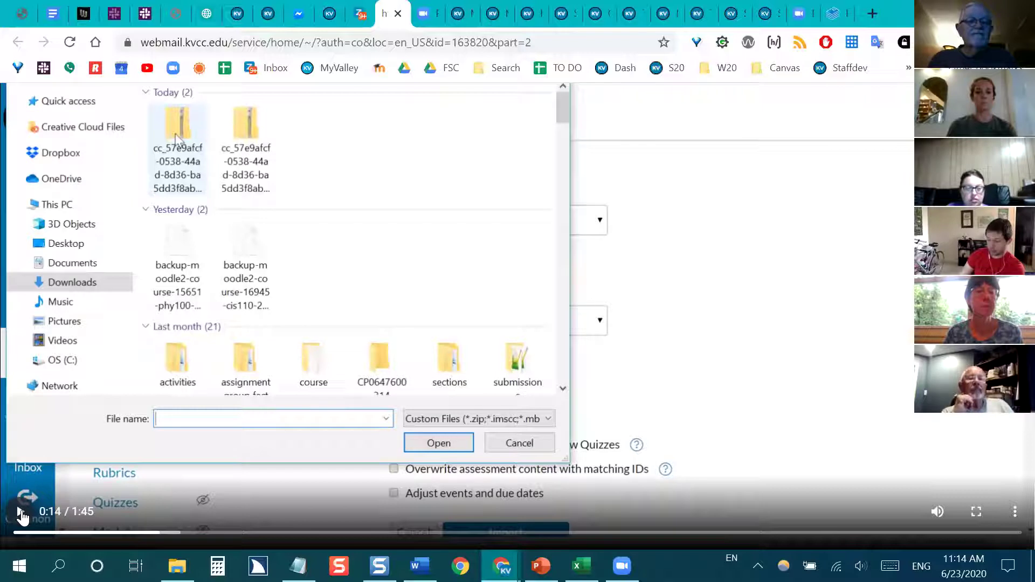
Step: Play the video through the External Apps section and its app configurations, pausing at the Dashboard app entry
left_click(22, 515)
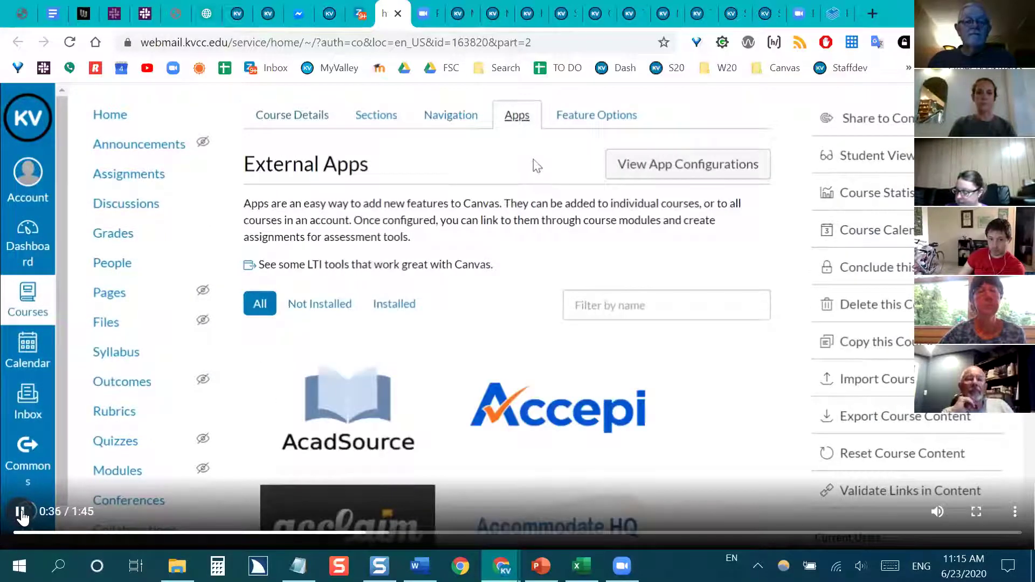
left_click(21, 513)
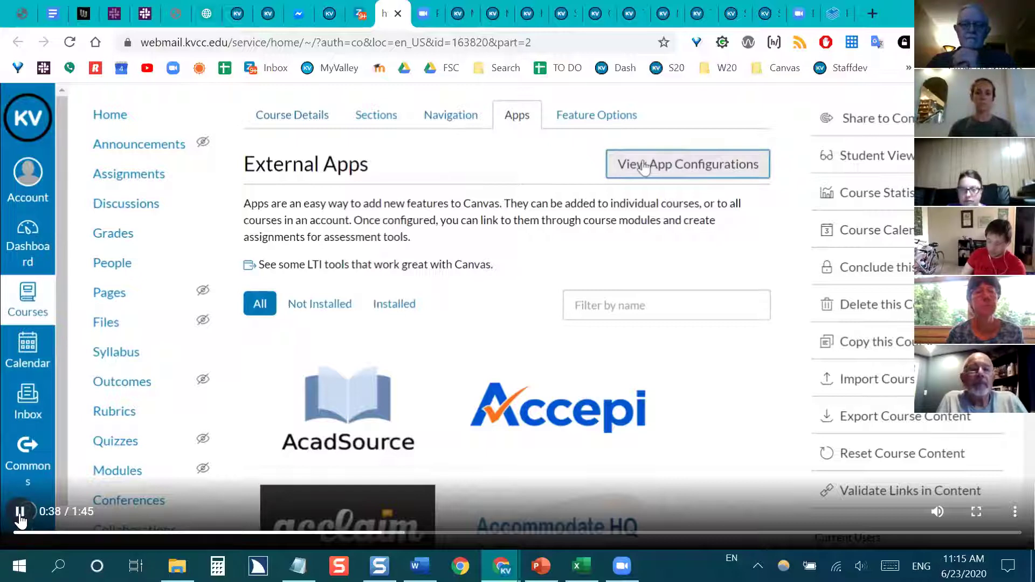
left_click(20, 518)
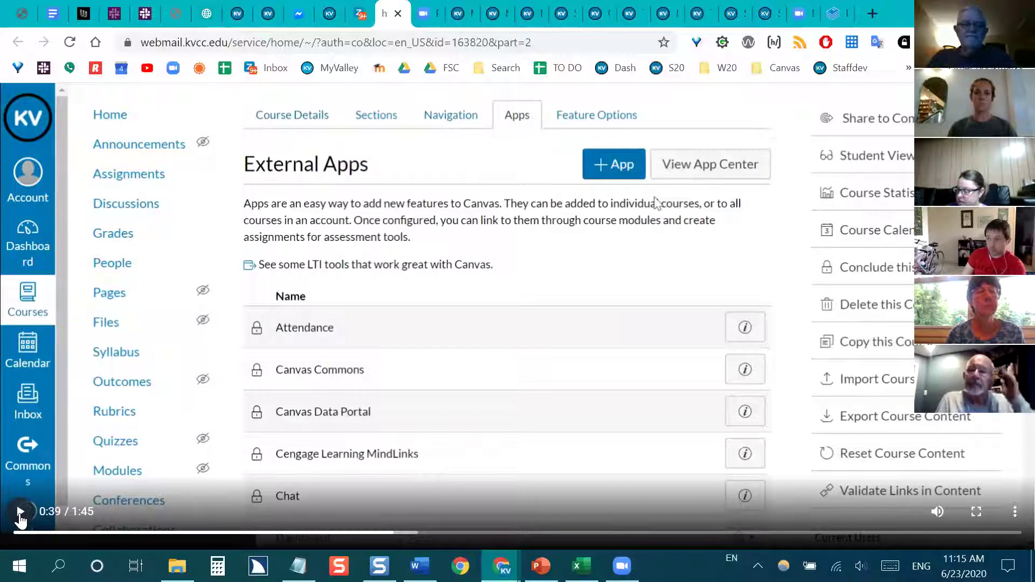
left_click(20, 517)
left_click(20, 517)
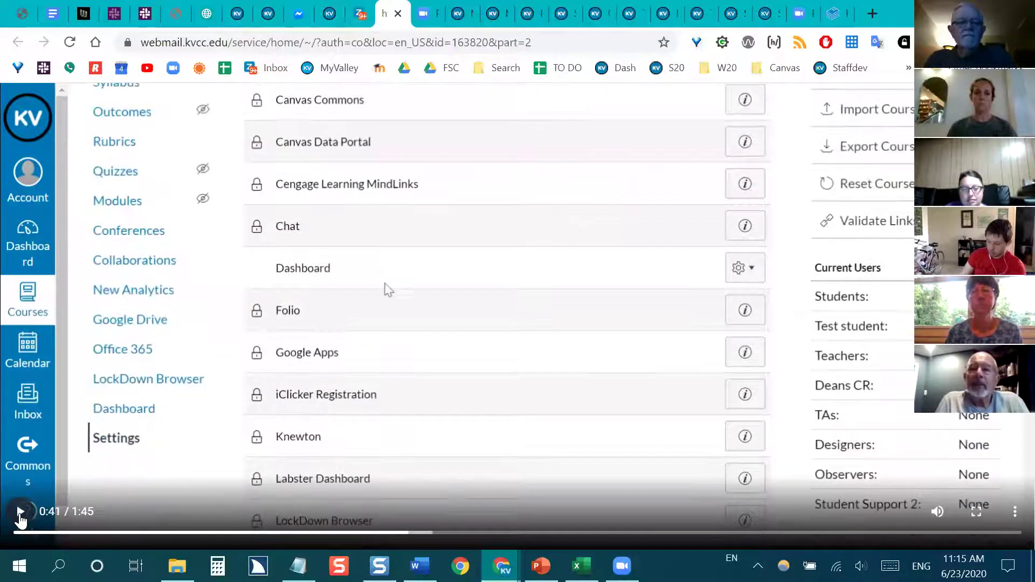
left_click(20, 516)
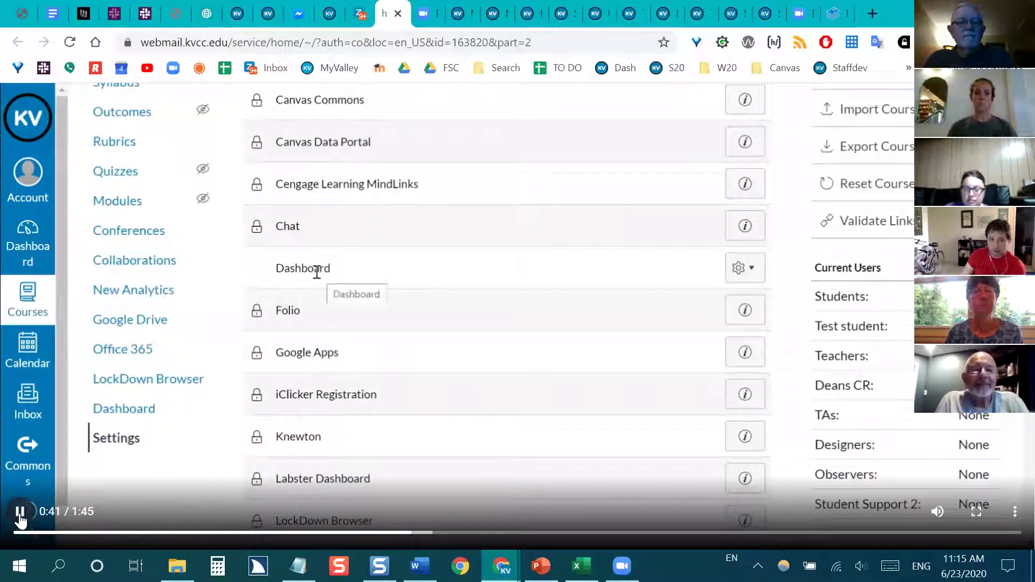
left_click(20, 517)
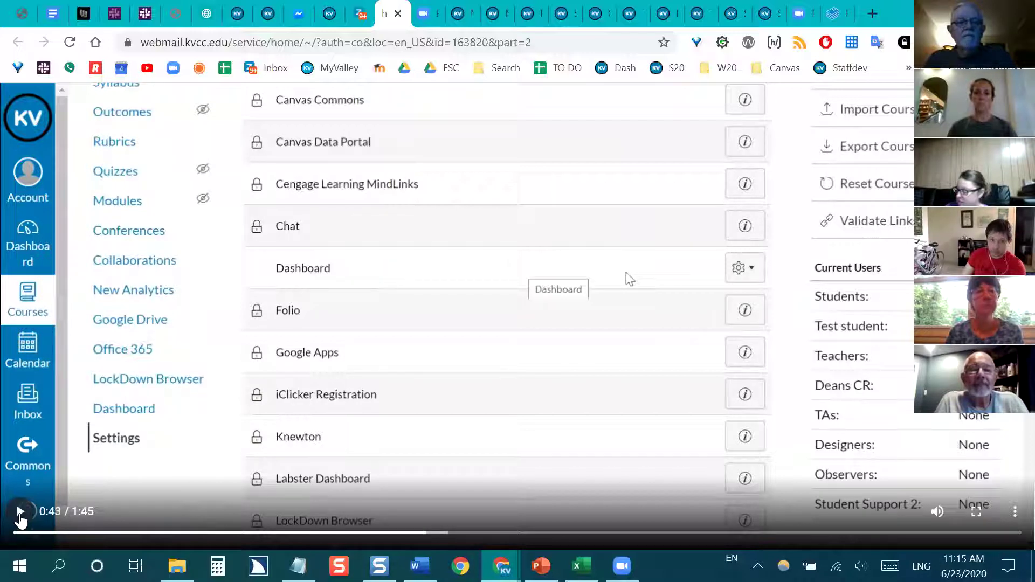
Step: Continue the video past the Springs and Masses simulation launch to the Add Module dialog, pausing at each and resuming playback
left_click(20, 512)
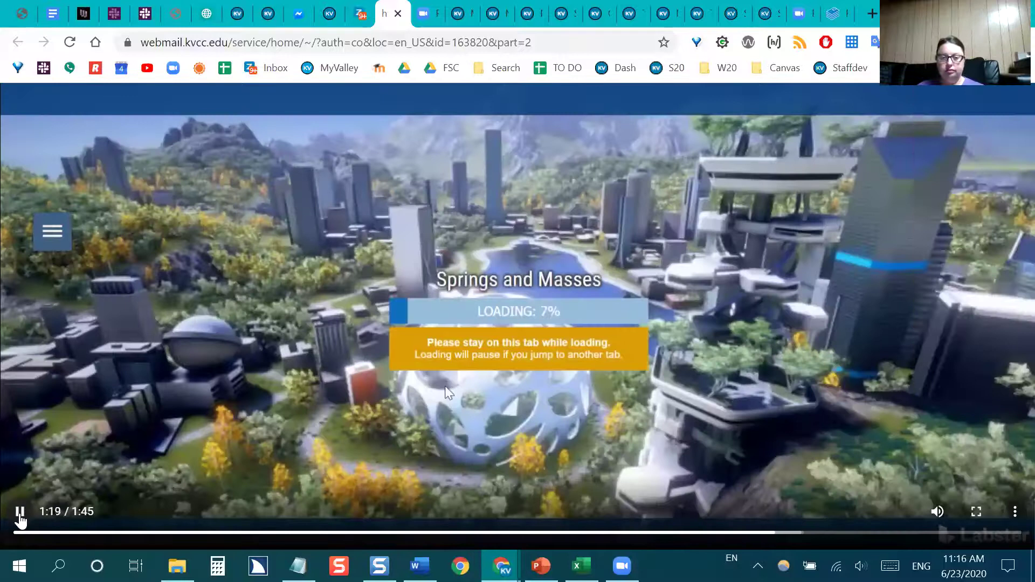
left_click(20, 519)
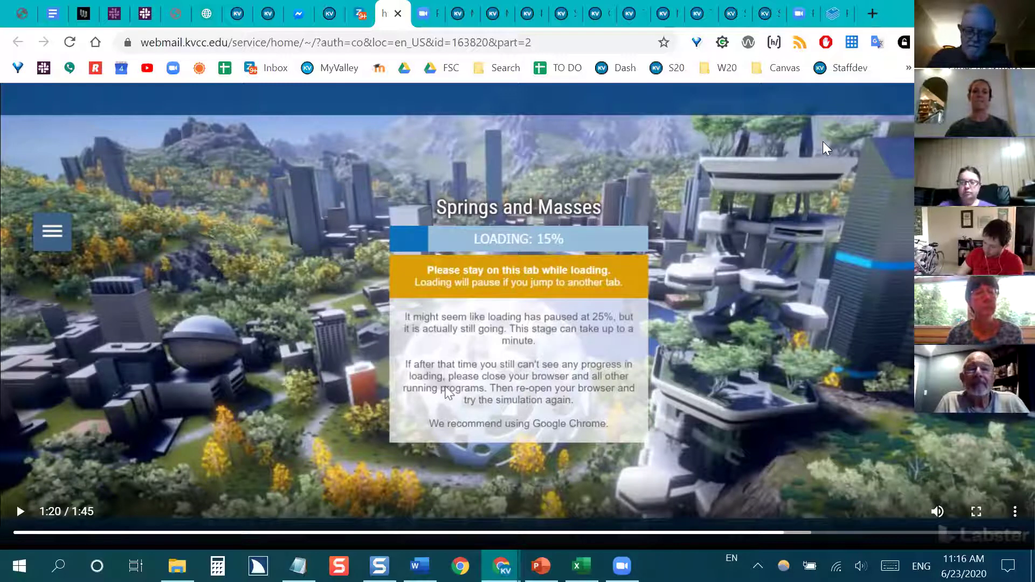
left_click(14, 521)
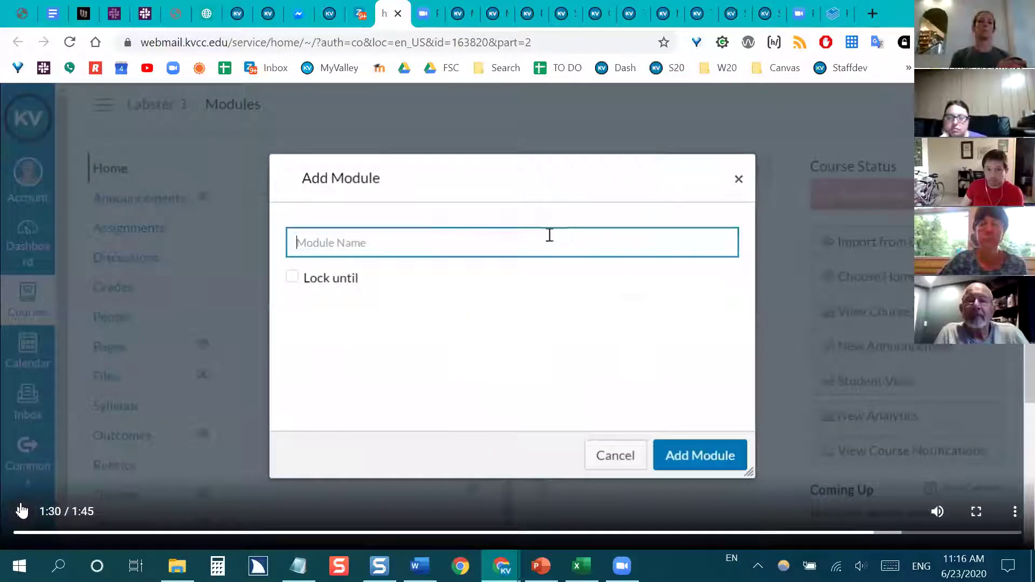
left_click(21, 511)
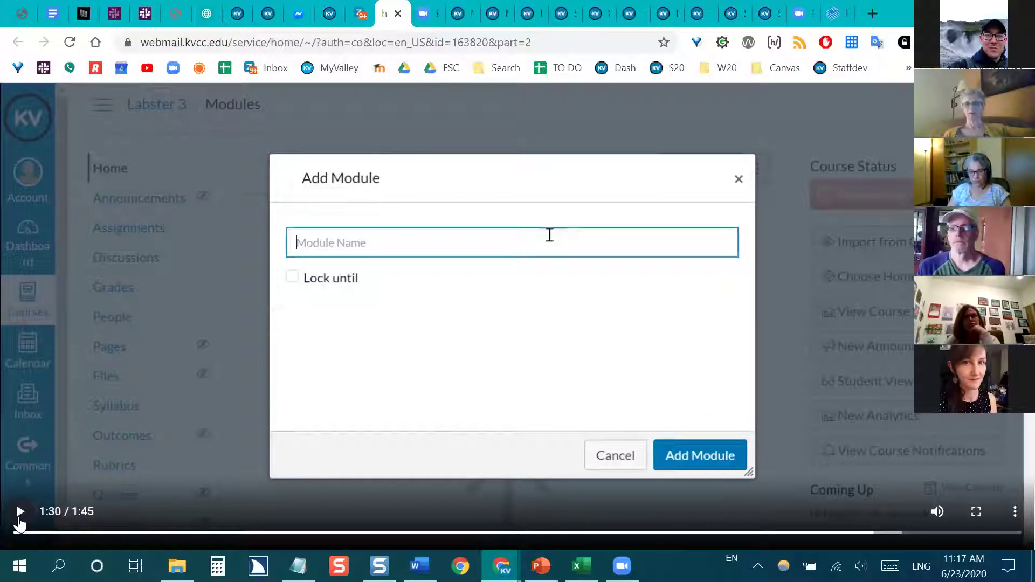
left_click(20, 519)
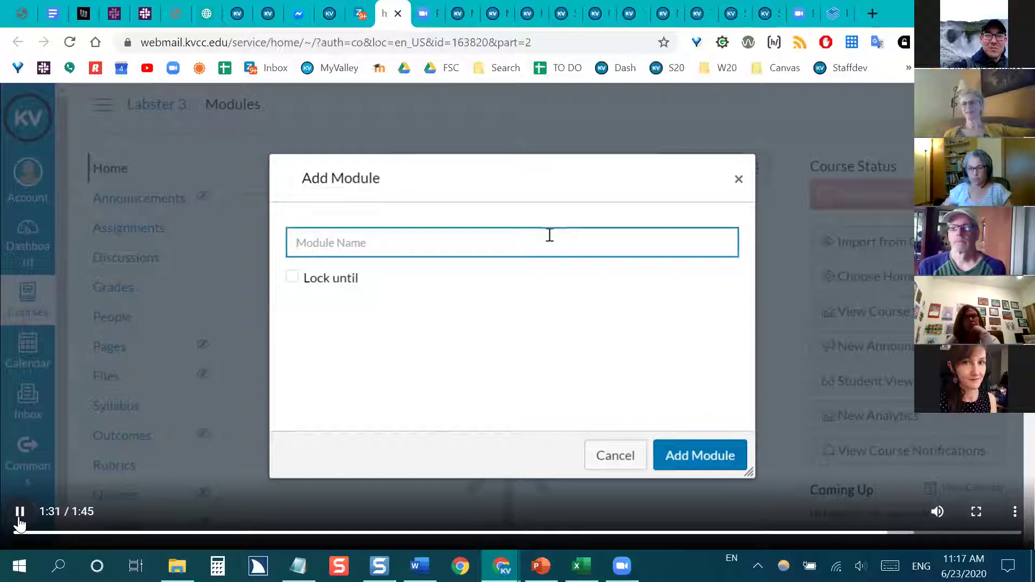